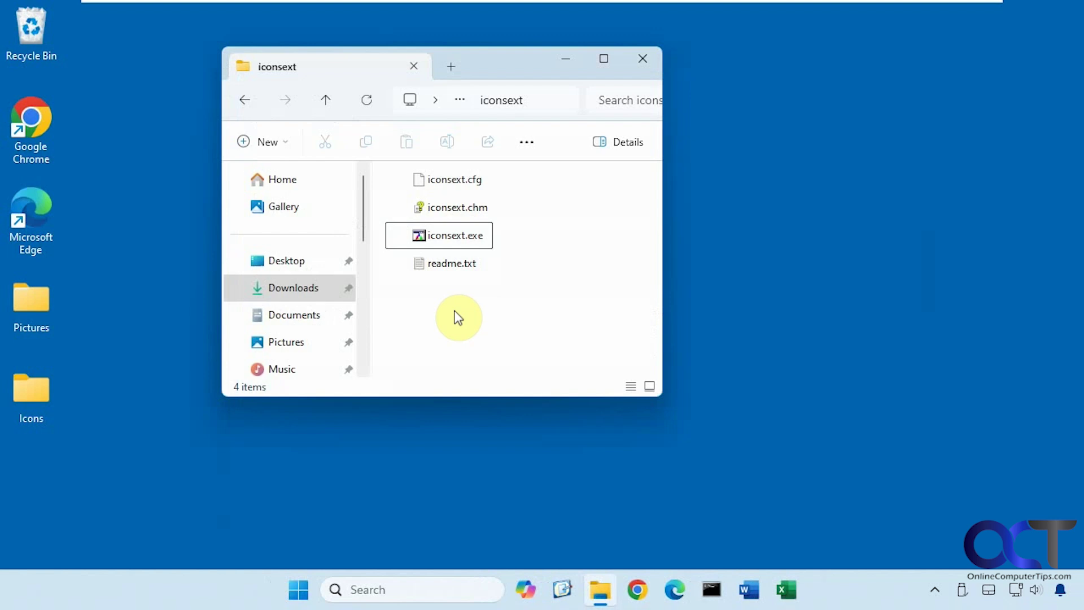
Launch IconsExtract from its desktop shortcut
double_click(445, 235)
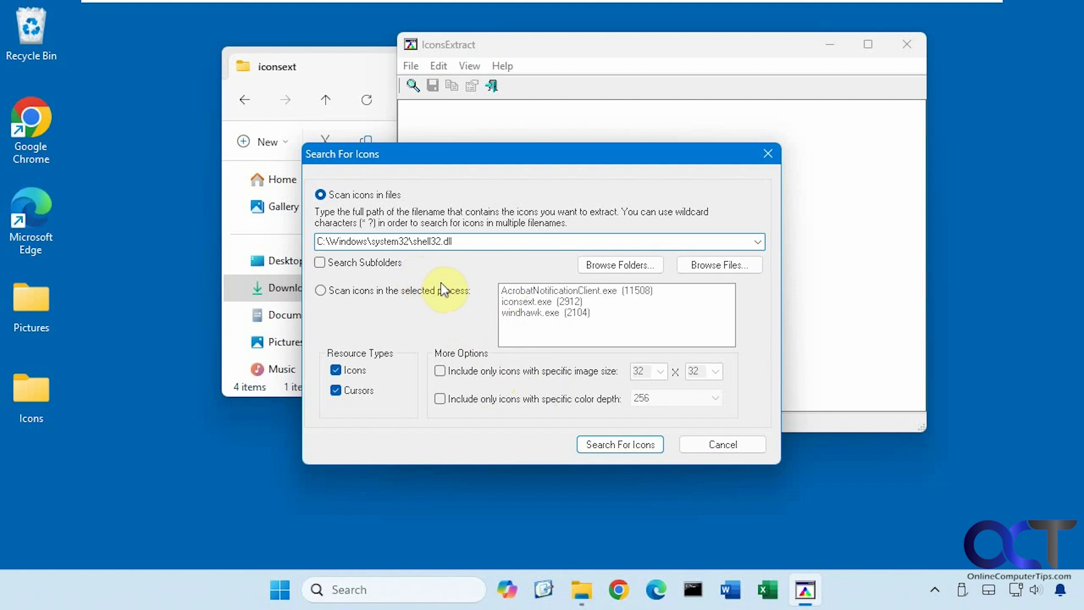
Scan shell32.dll and choose Save Selected Icons for icon shell32.dll(11)
click(635, 445)
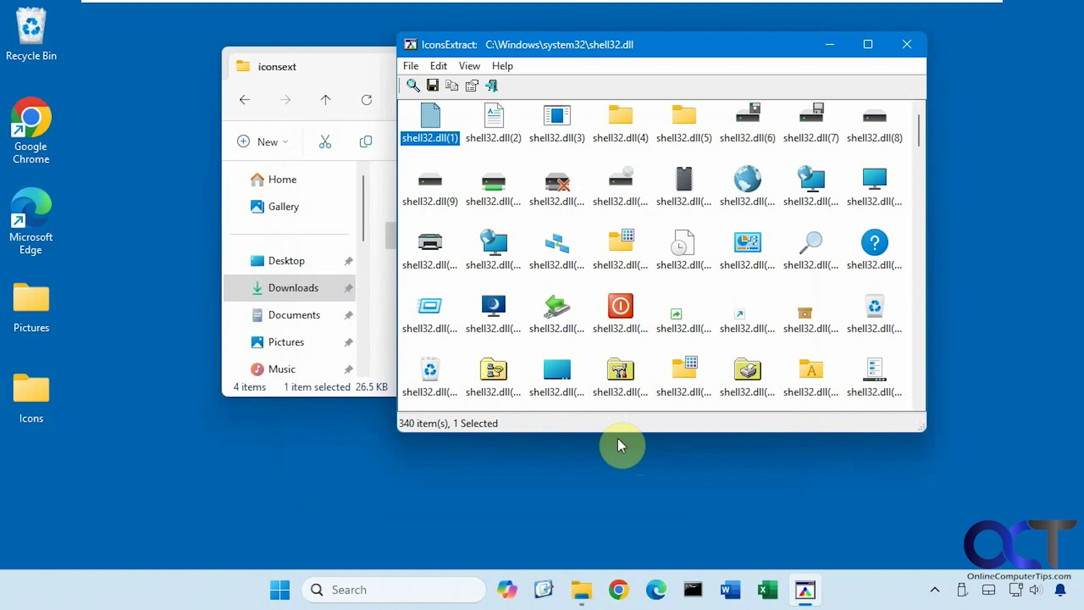
click(559, 203)
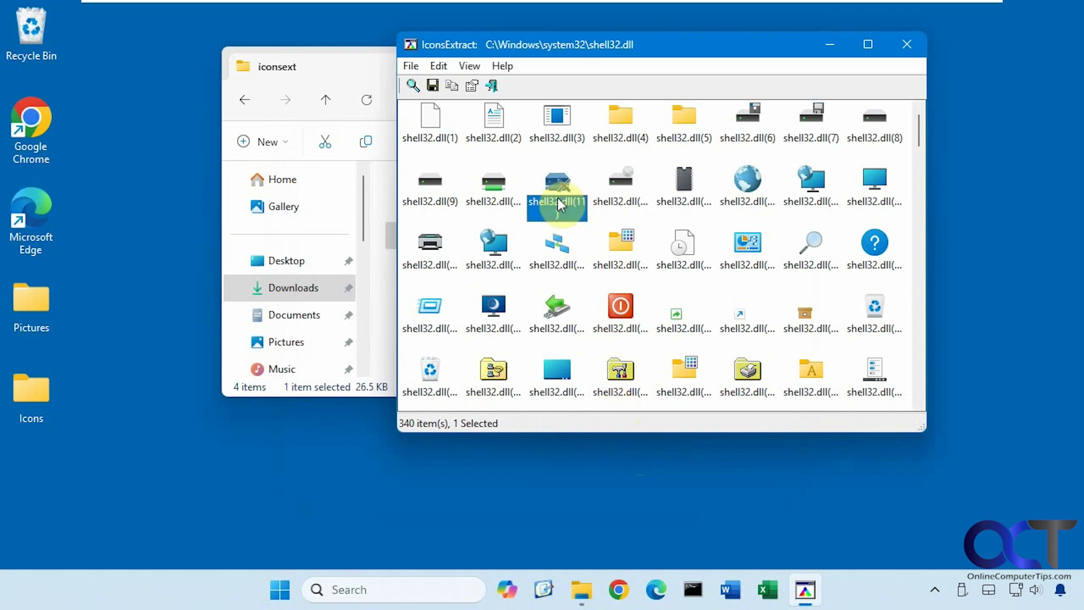
right_click(558, 199)
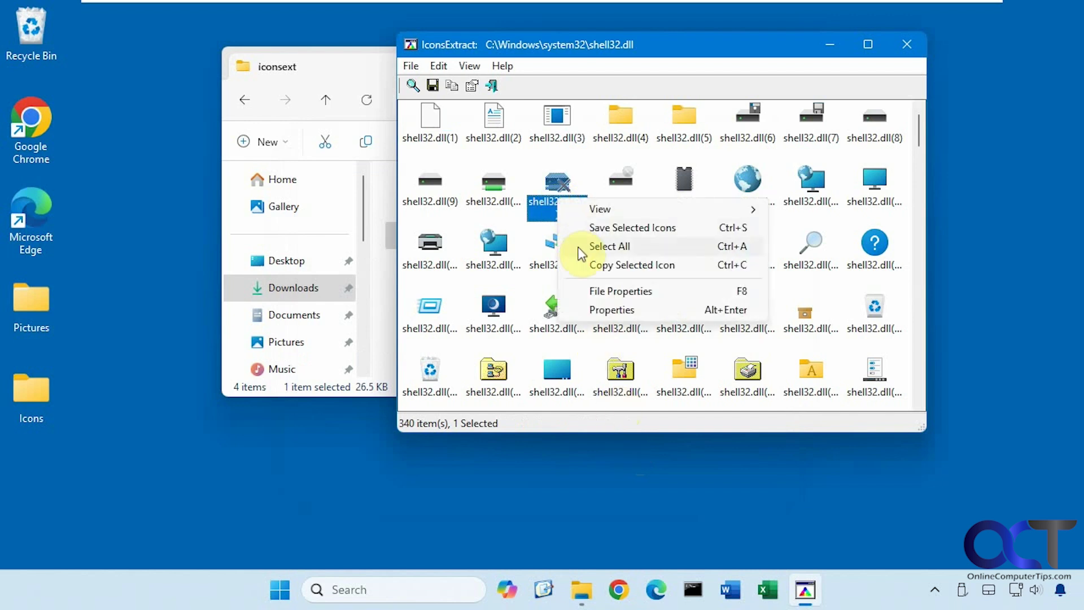
click(595, 230)
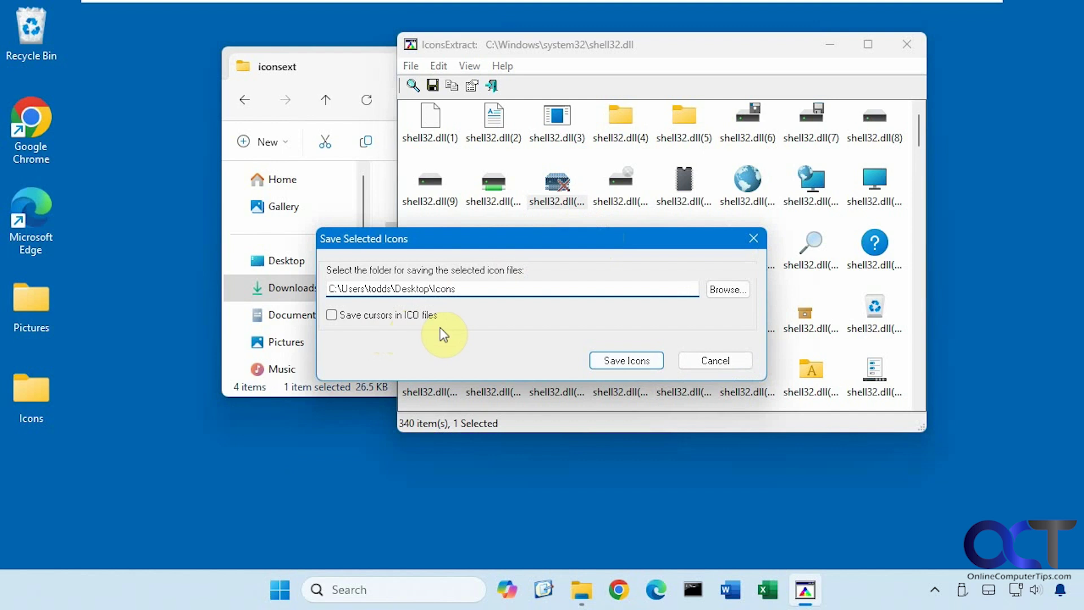
Save it as shell32_11.ico in the desktop Icons folder and open that folder to confirm
click(614, 361)
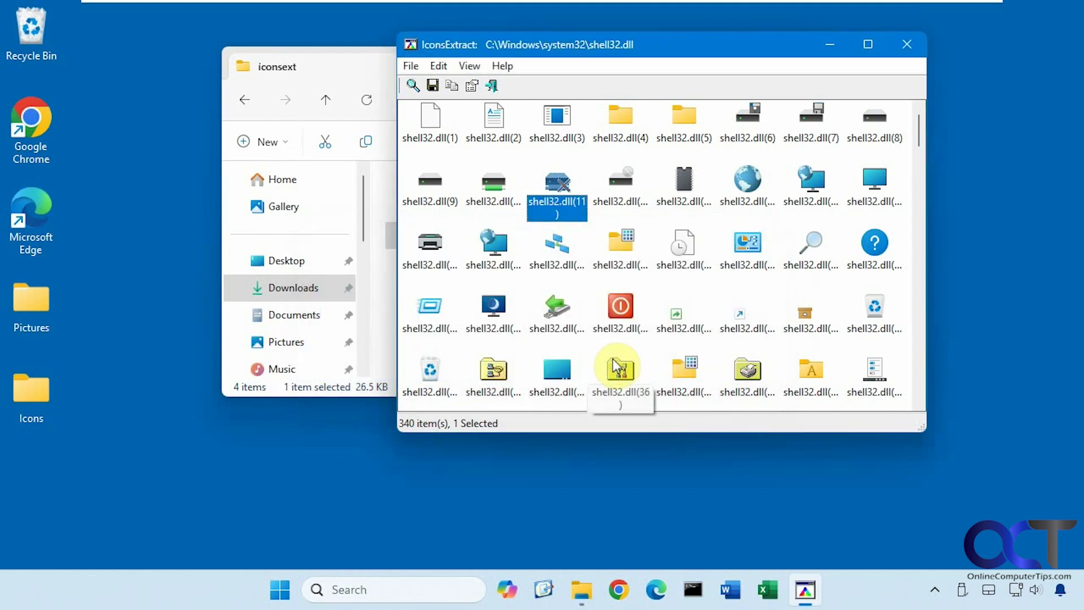
click(39, 391)
double_click(38, 388)
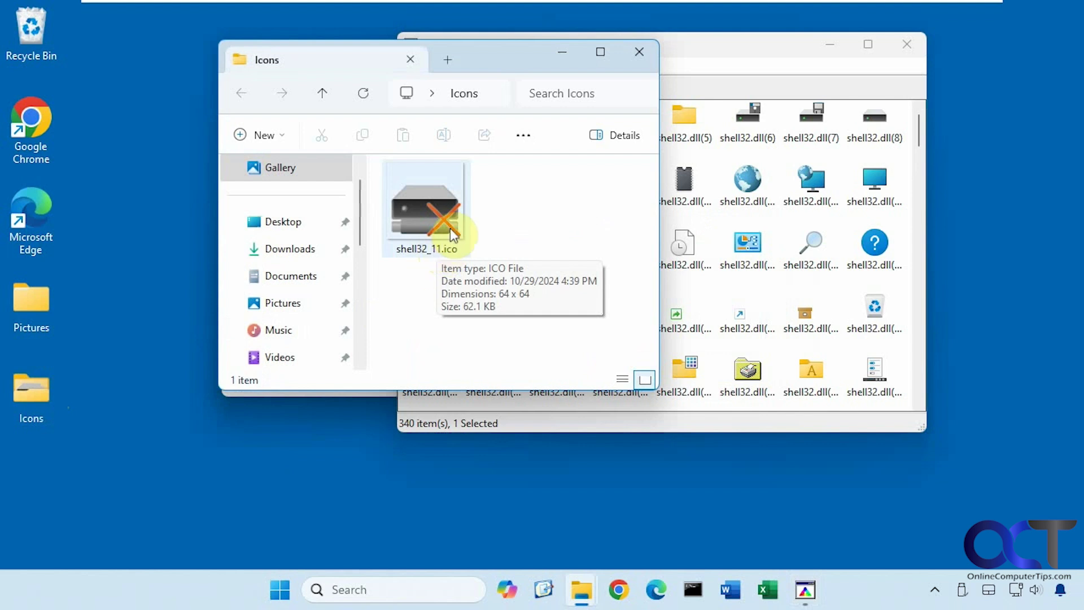
click(641, 55)
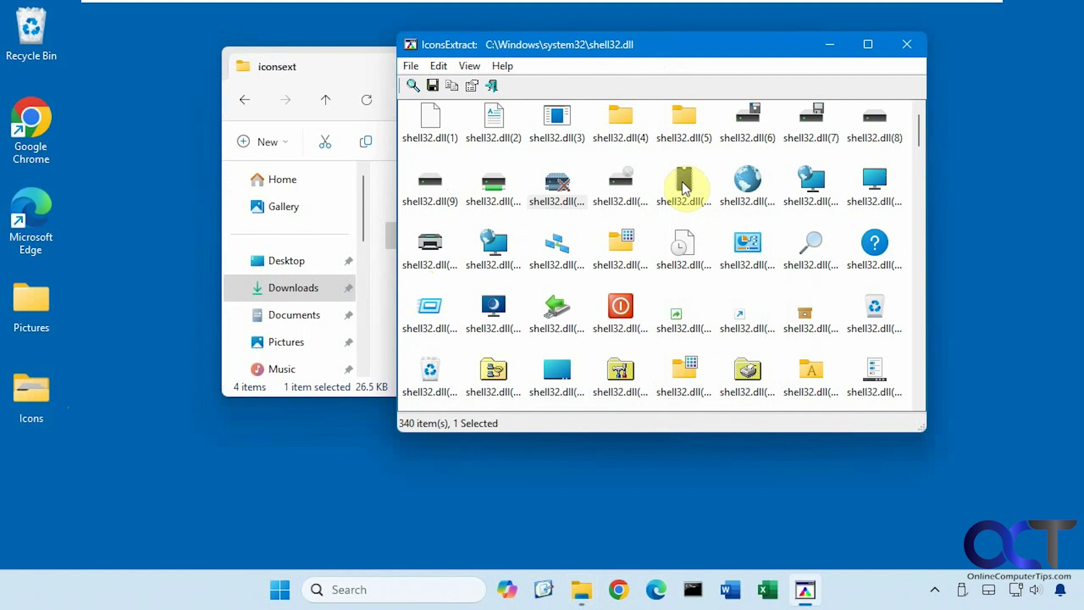
click(675, 198)
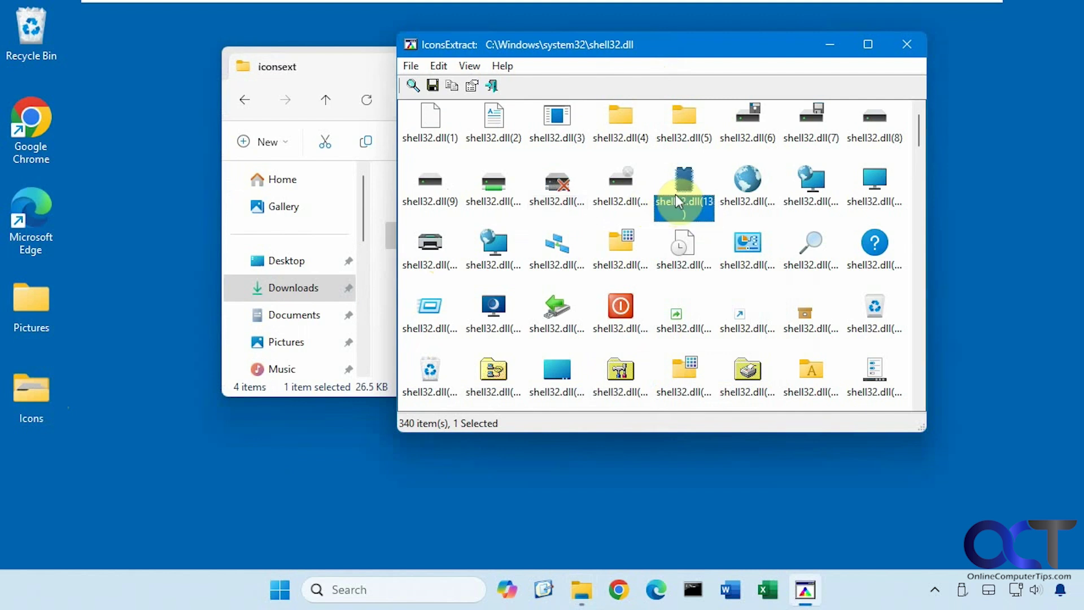
ctrl+click(558, 237)
ctrl+click(492, 187)
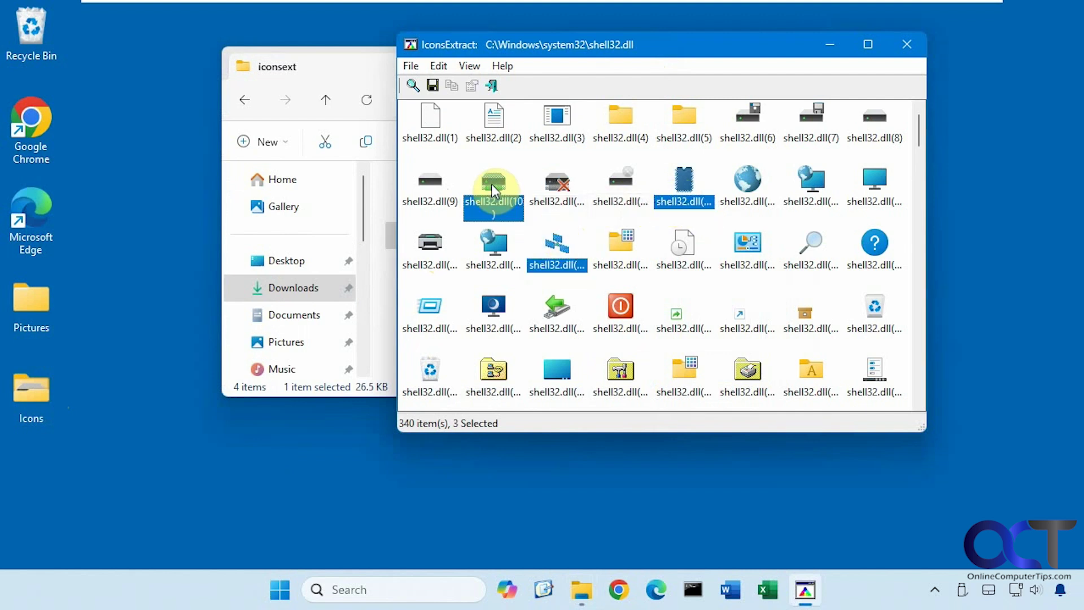
ctrl+click(495, 374)
ctrl+click(432, 369)
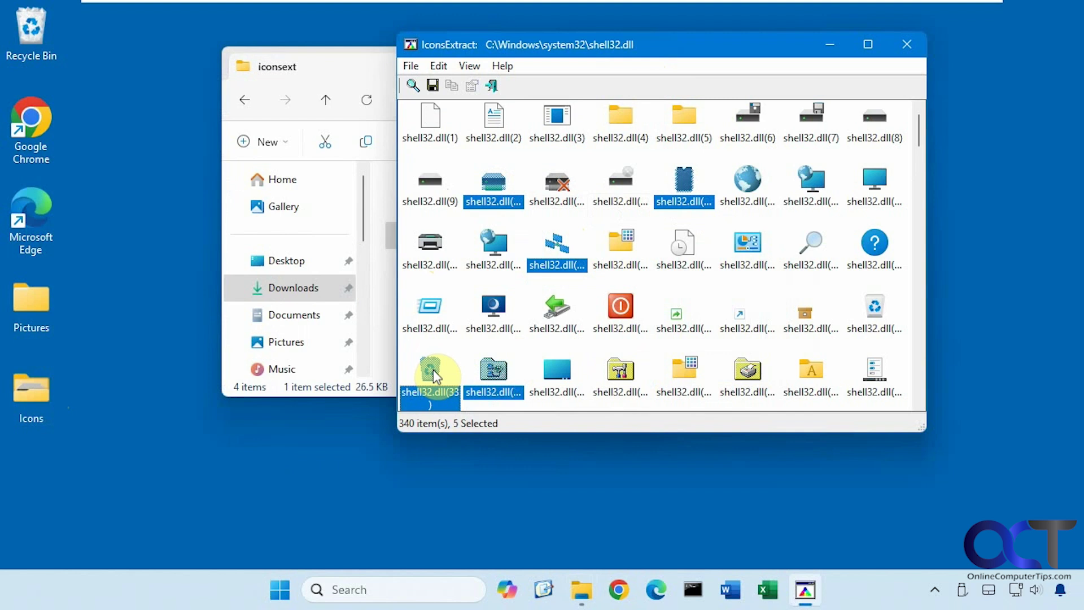
right_click(432, 369)
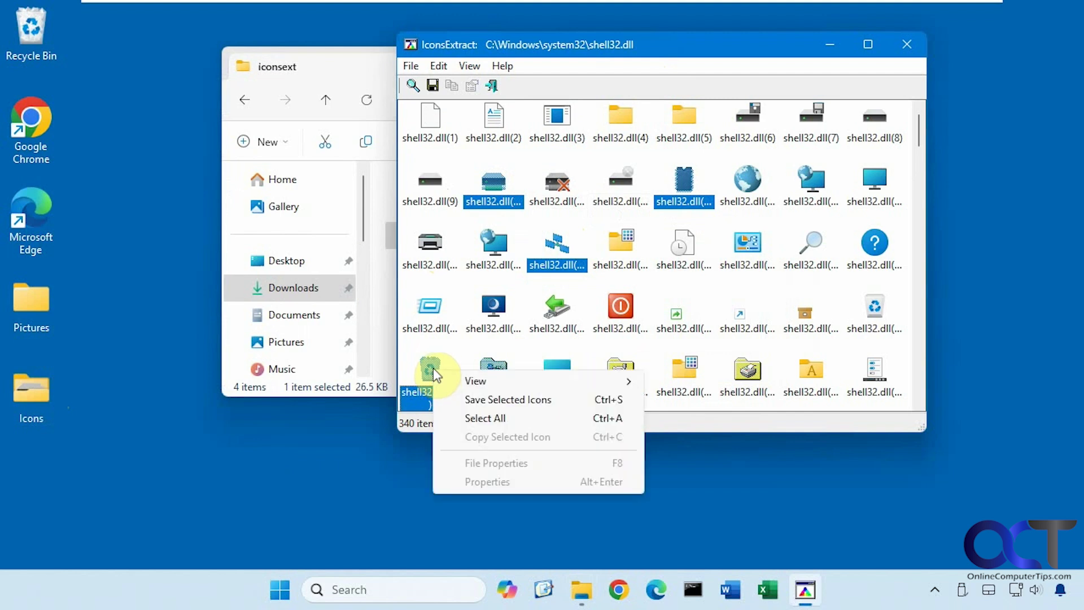
click(461, 45)
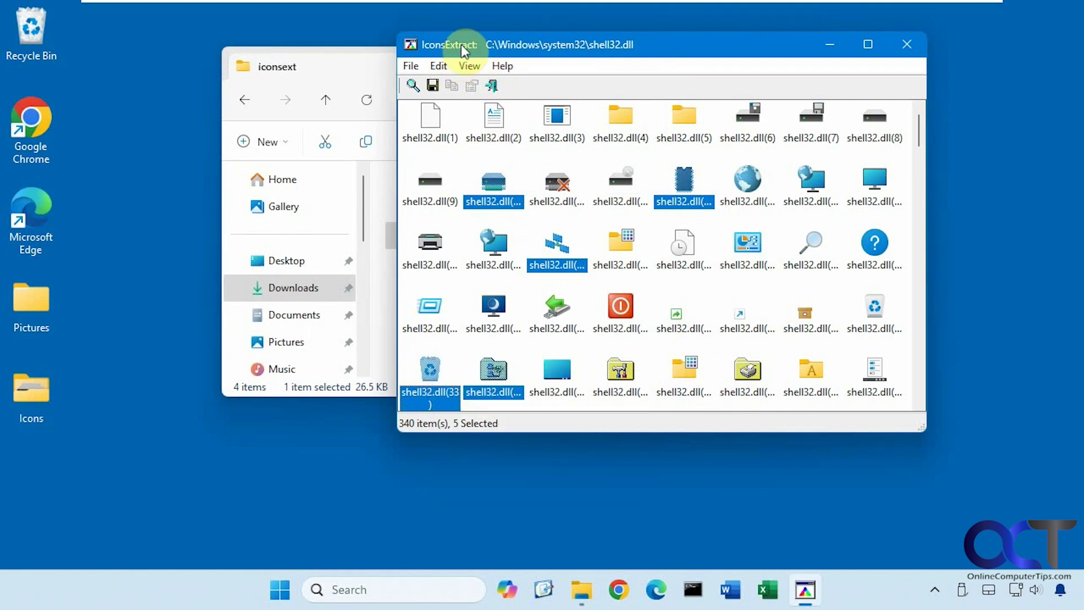
click(432, 85)
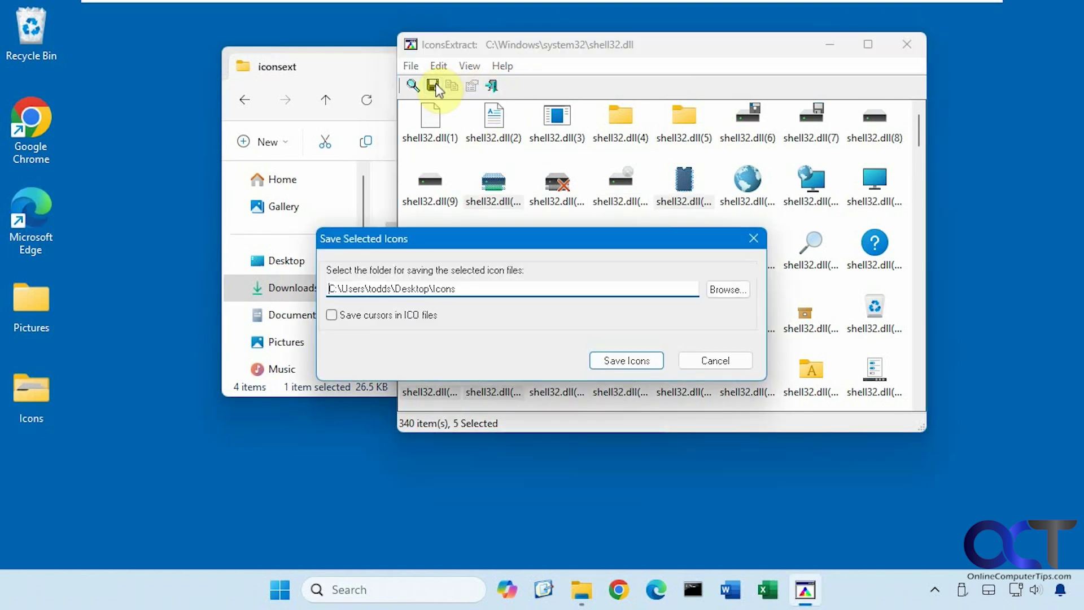
click(621, 361)
click(35, 408)
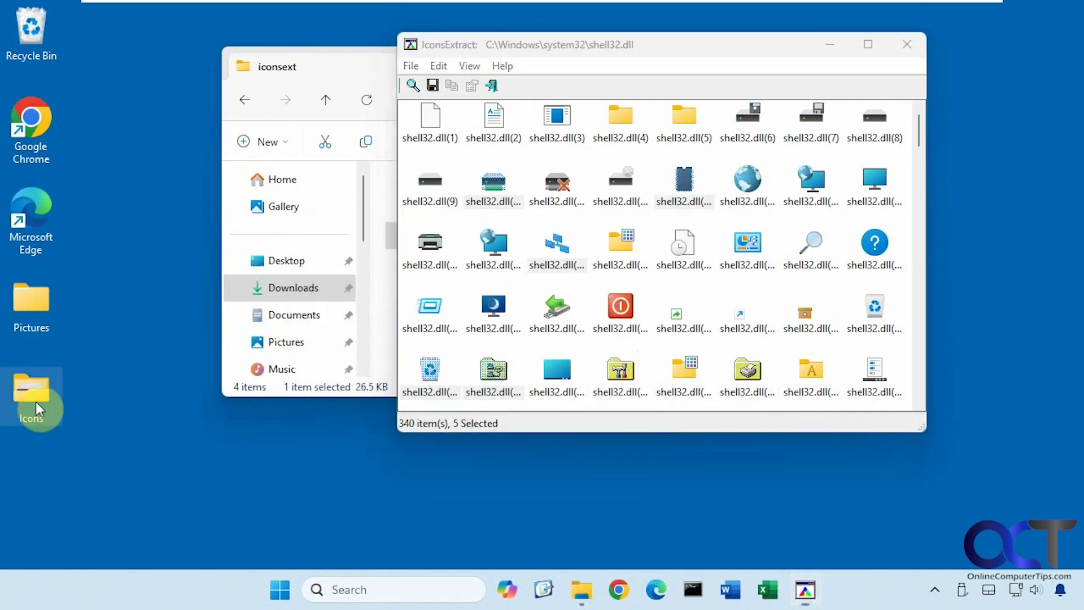
double_click(35, 402)
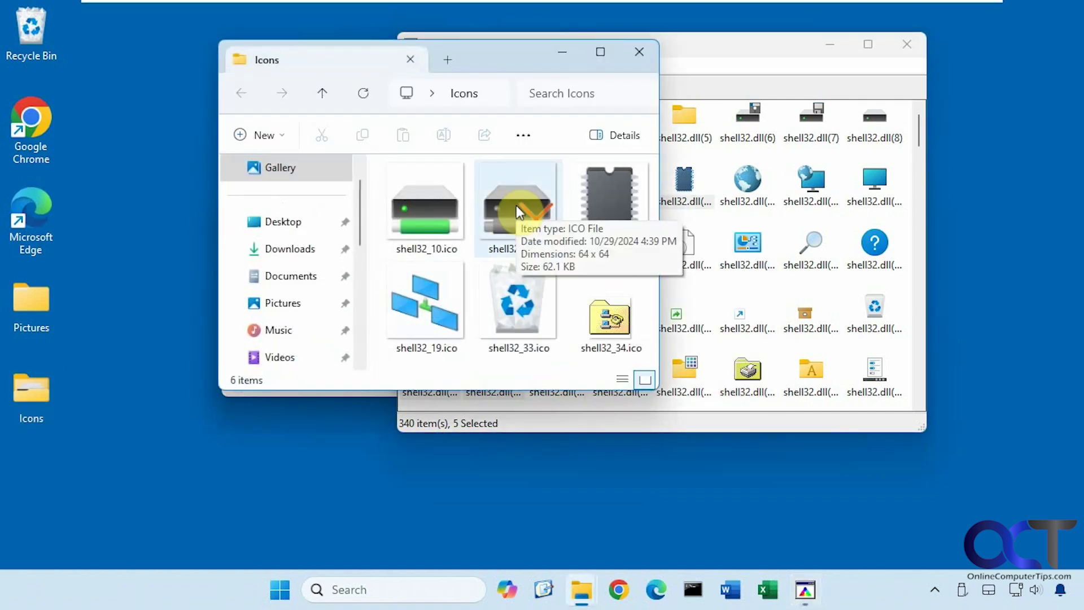
click(638, 52)
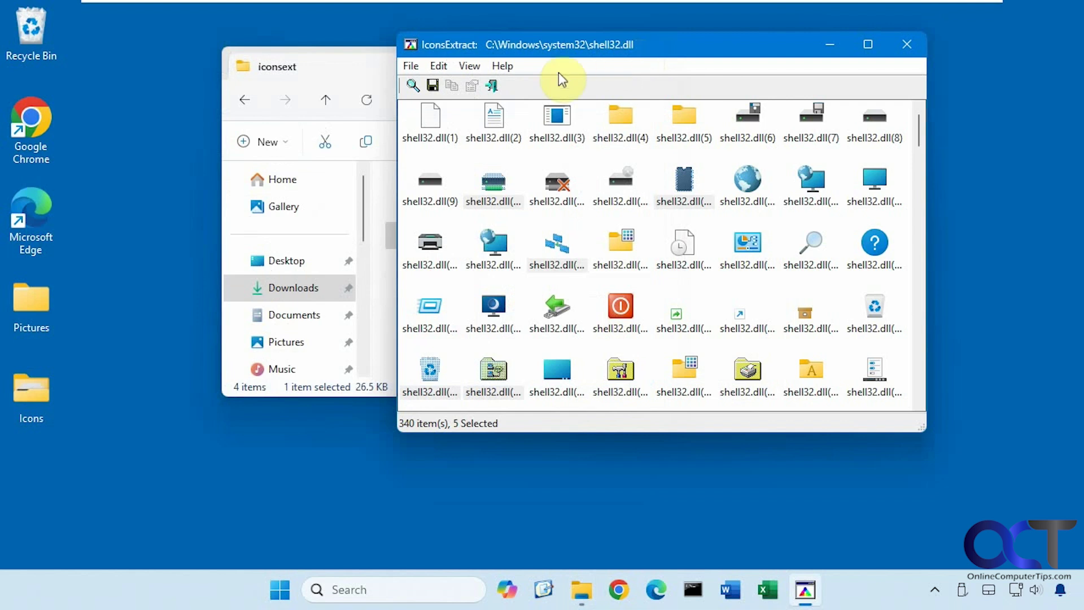
Set the icon search folder to C:\Program Files\7-Zip using Browse Folders
click(412, 85)
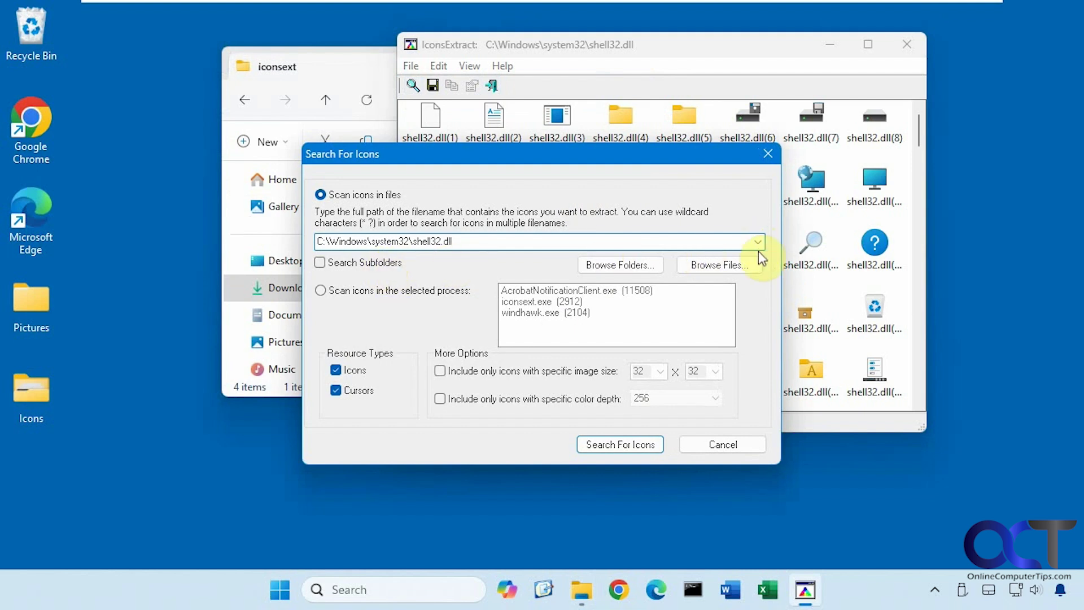
click(635, 265)
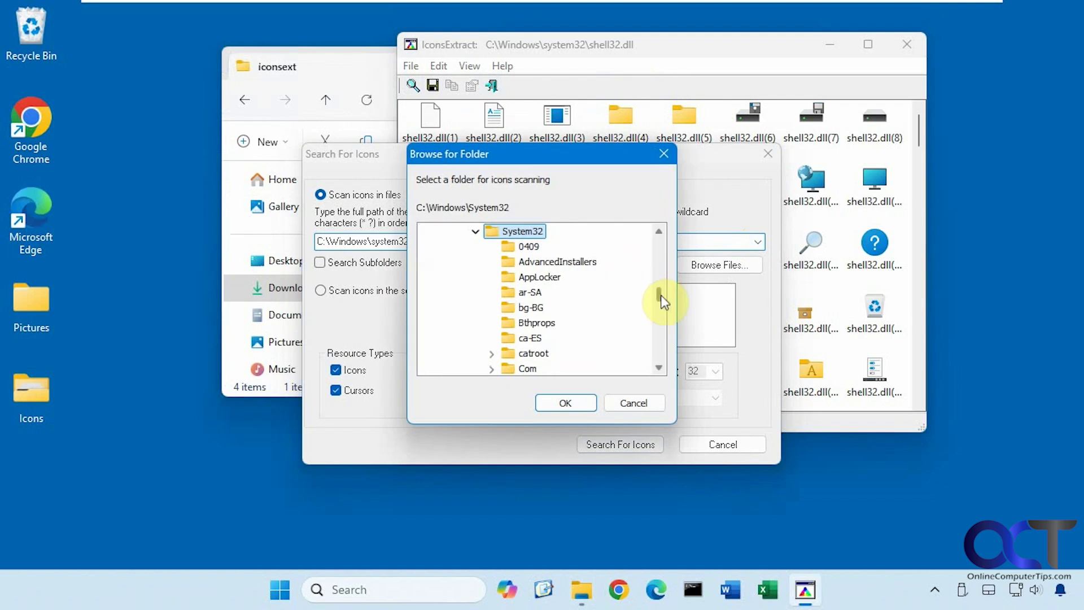
drag(660, 296, 665, 248)
scroll(665, 249, down, 5)
click(467, 252)
click(502, 248)
click(459, 247)
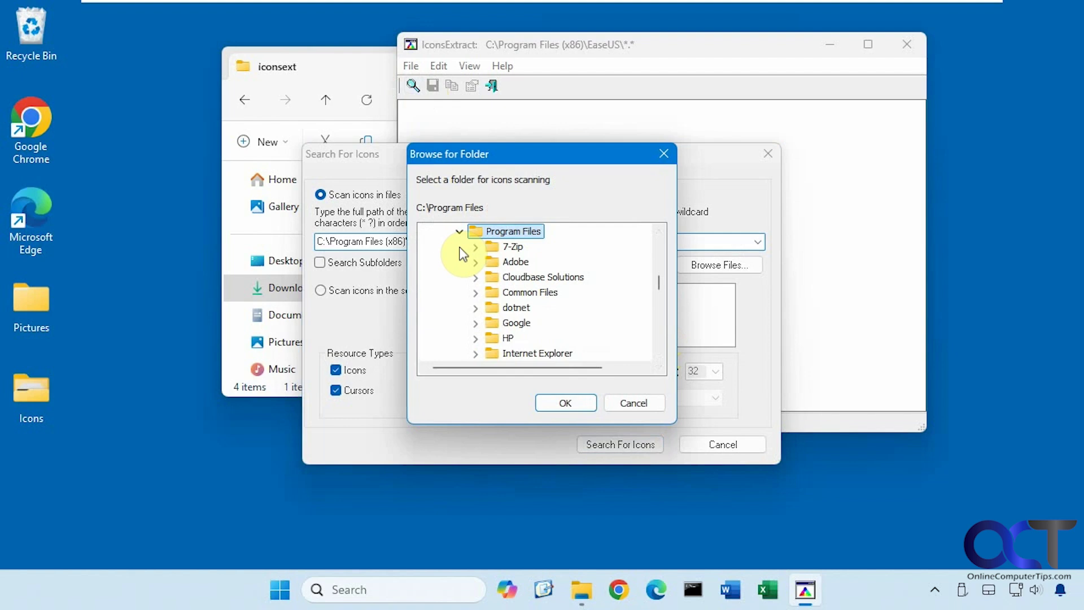
click(515, 247)
click(565, 402)
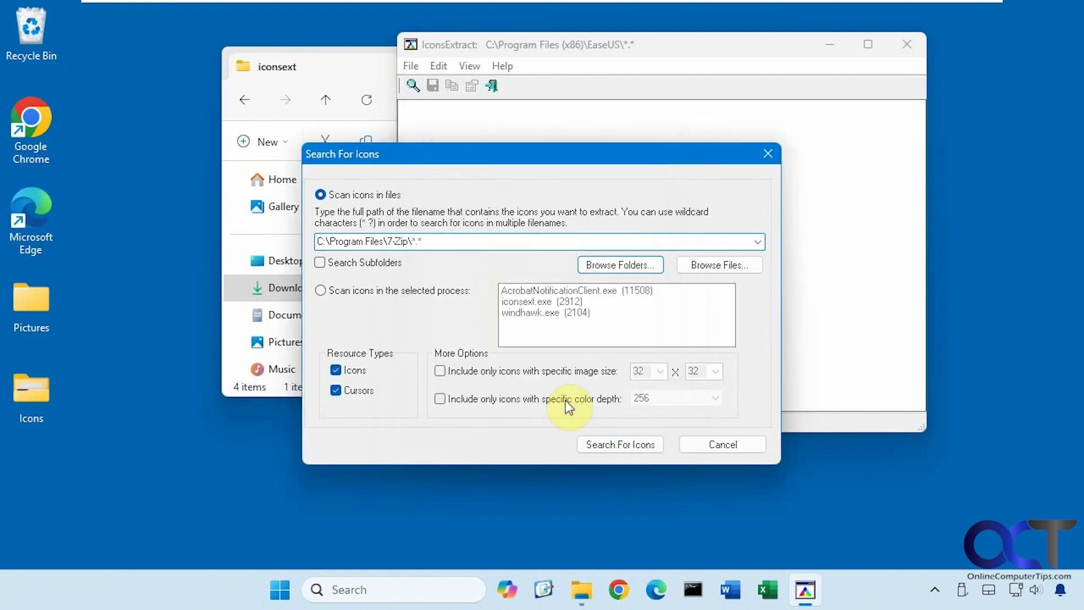
Scan the 7-Zip folder, then view and cancel the 7z.sfx file properties
click(631, 443)
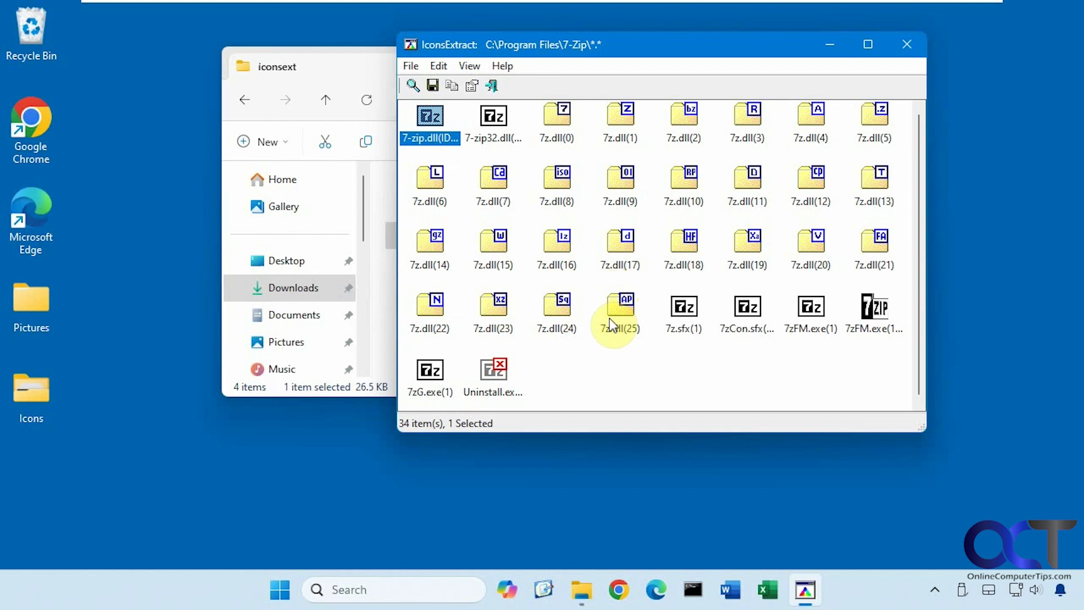
click(410, 67)
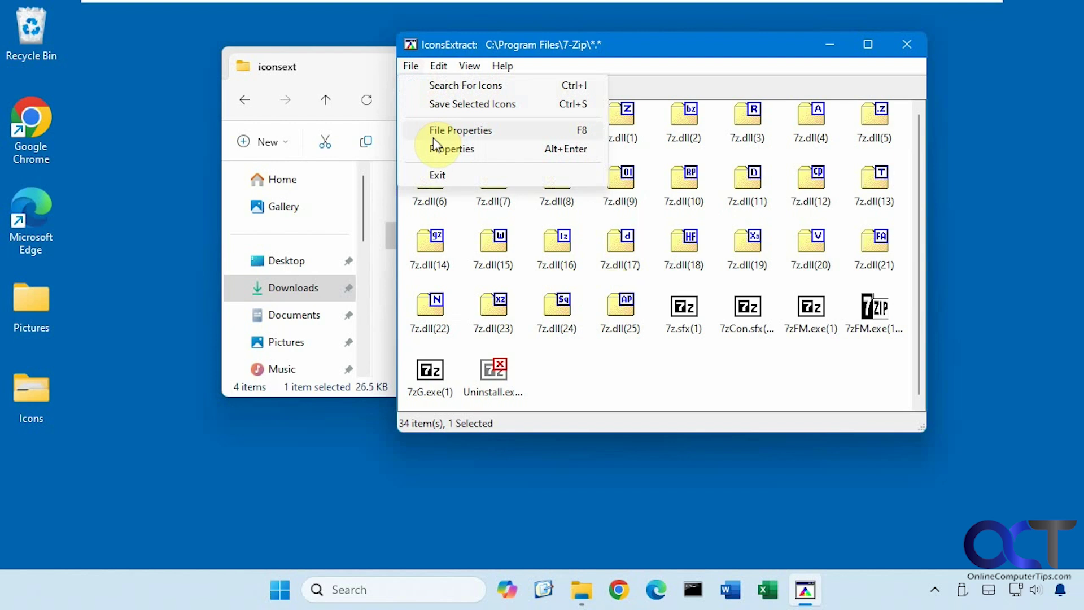
click(679, 312)
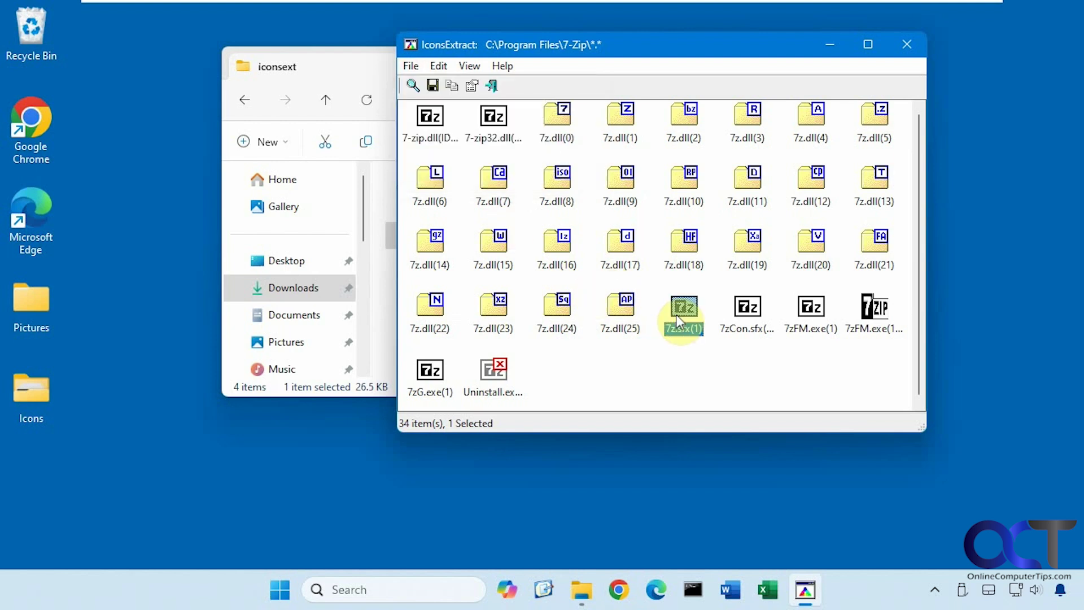
right_click(678, 316)
click(722, 409)
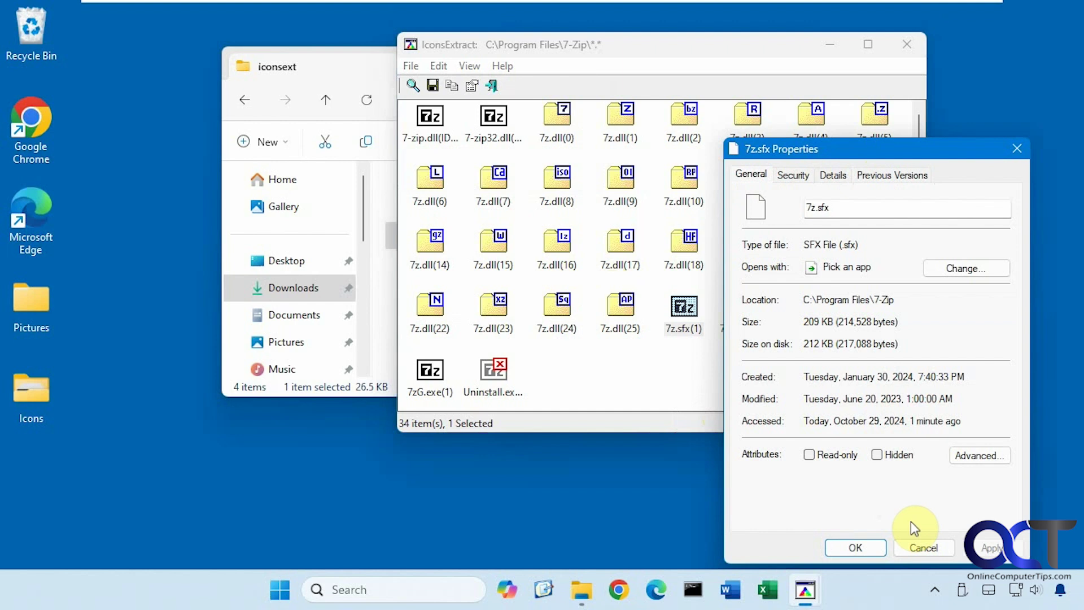
click(923, 547)
Copy the 7z.sfx(1) icon to the clipboard
right_click(687, 318)
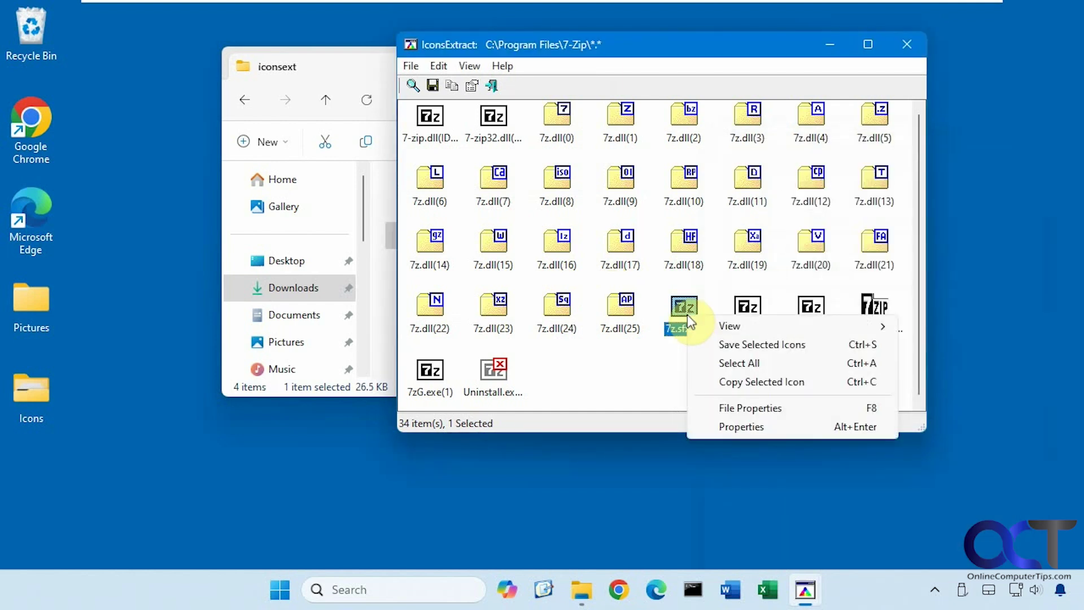
click(724, 384)
right_click(130, 344)
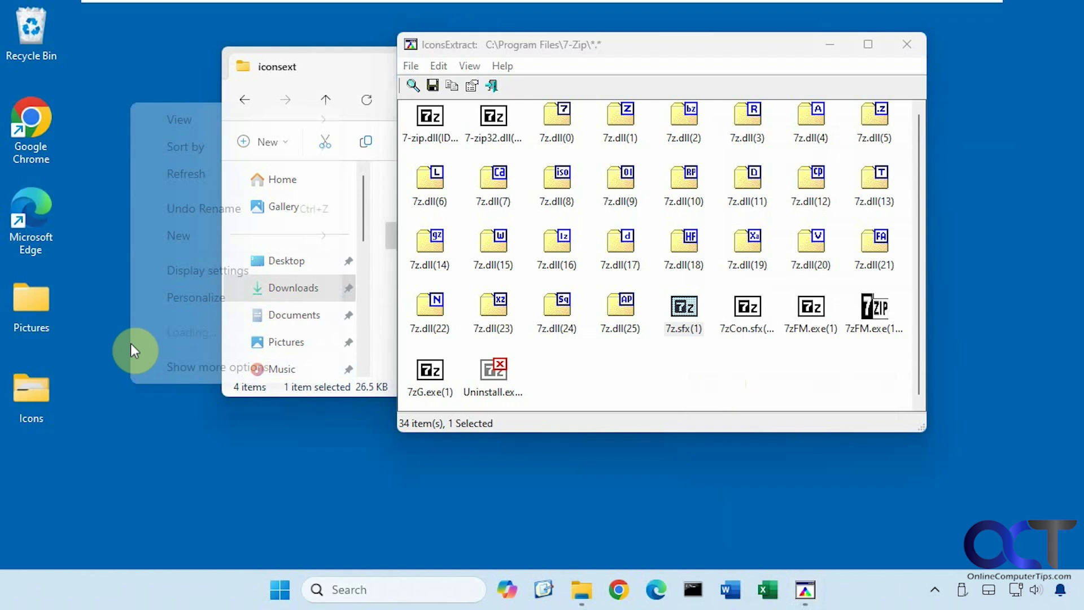
click(120, 316)
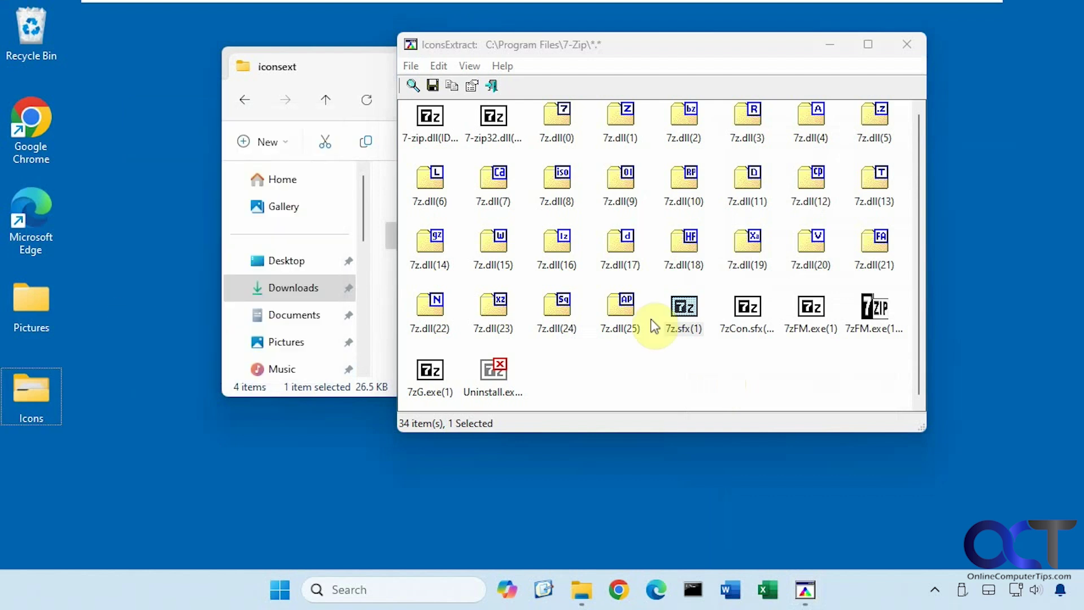
right_click(690, 330)
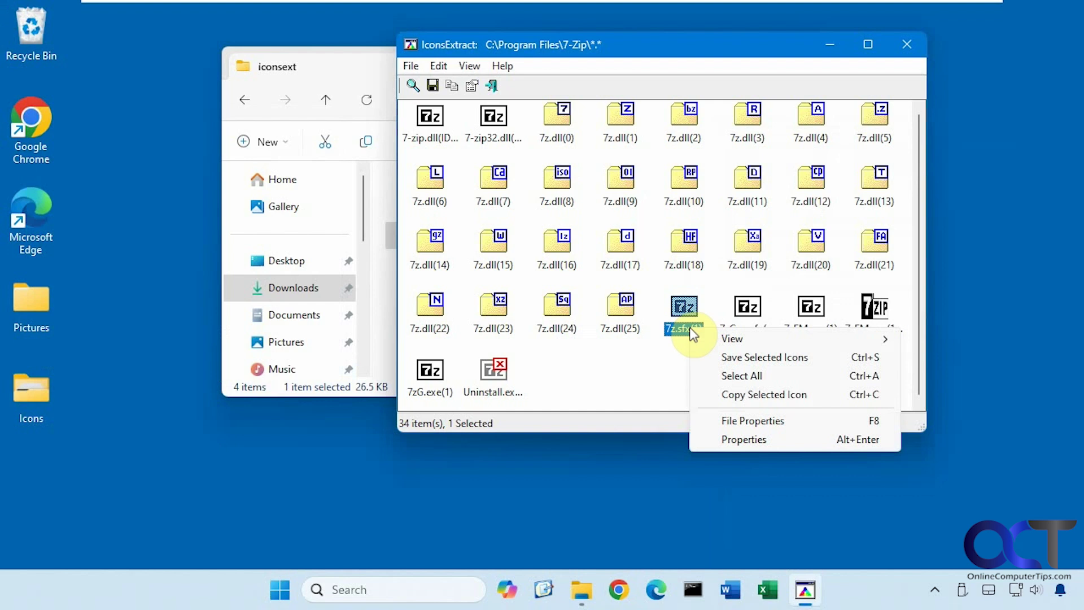
Browse the Edit, View and Help menus without choosing anything
click(438, 66)
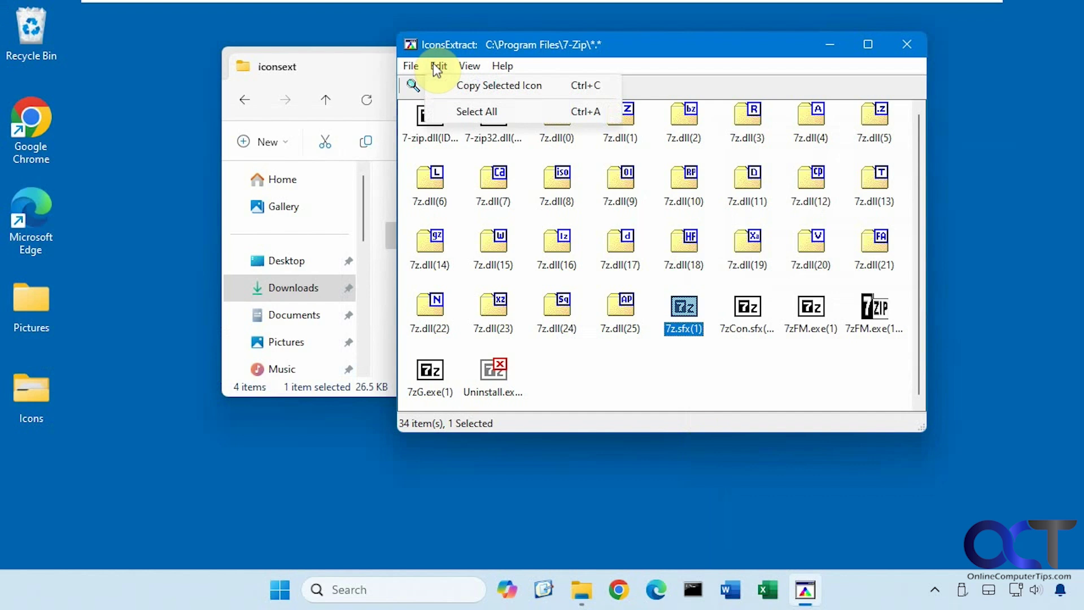
mouse_move(464, 65)
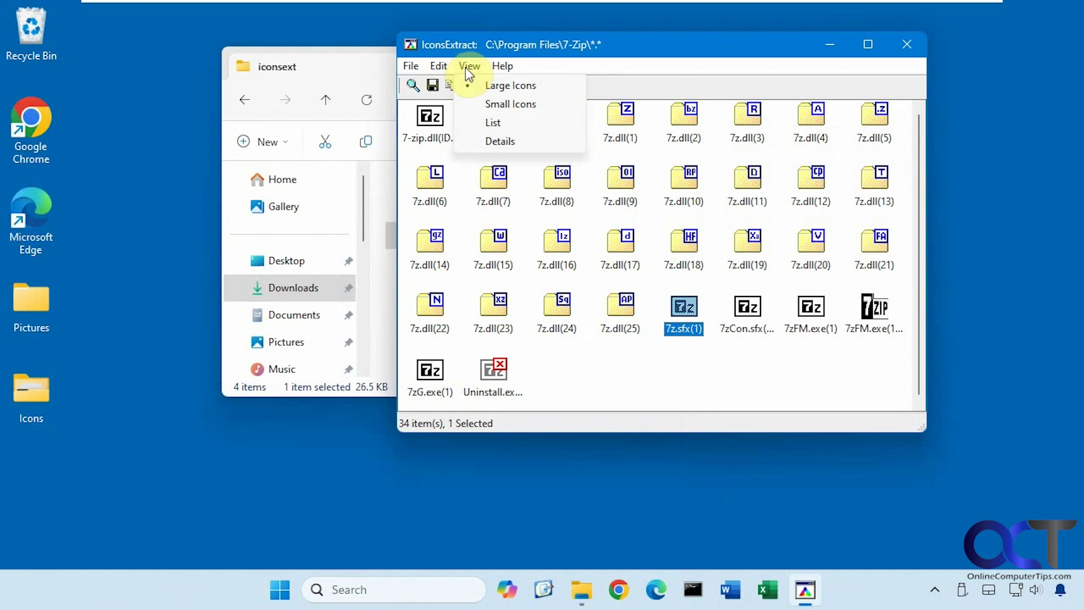
mouse_move(499, 67)
click(657, 56)
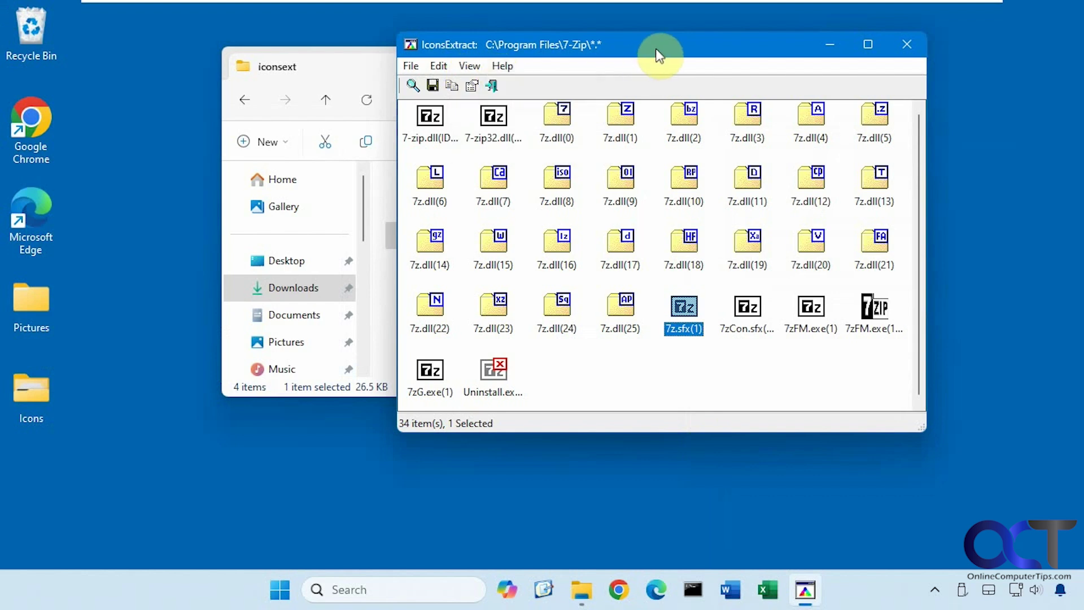